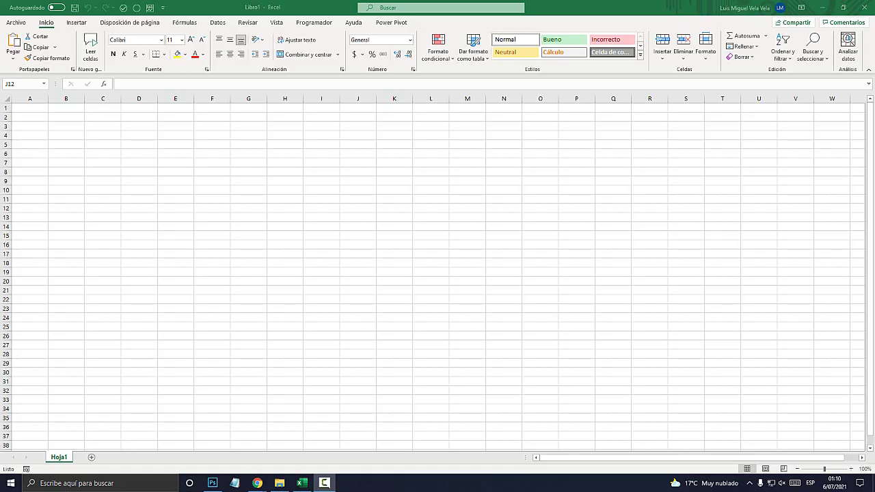
- Open the Opciones de Excel dialog from the Archivo backstage menu
{"action": "key", "text": "super+plus"}
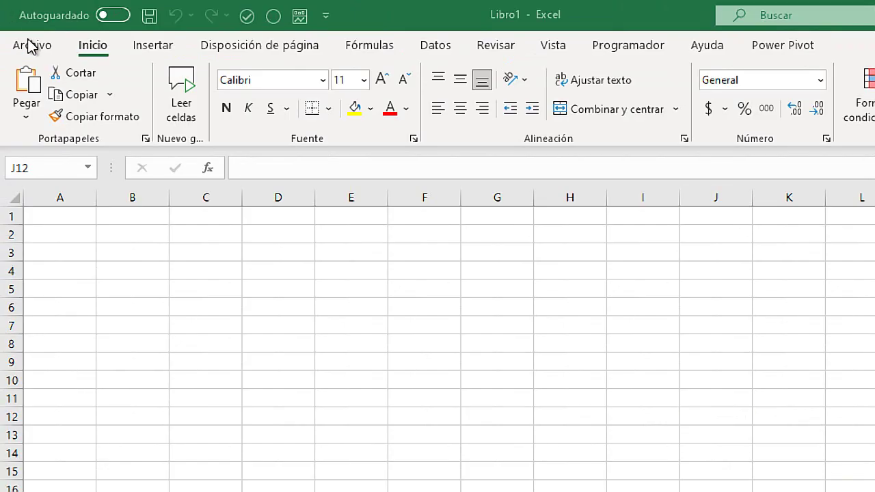
{"action": "left_click", "coordinate": [31, 49]}
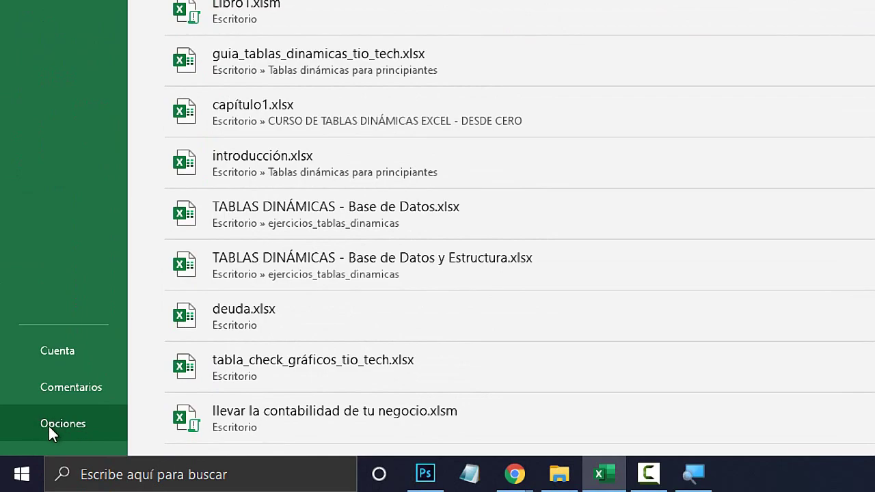
{"action": "left_click", "coordinate": [54, 425]}
- Reposition the Opciones de Excel window and switch to its Centro de confianza page
{"action": "key", "text": "super+Escape"}
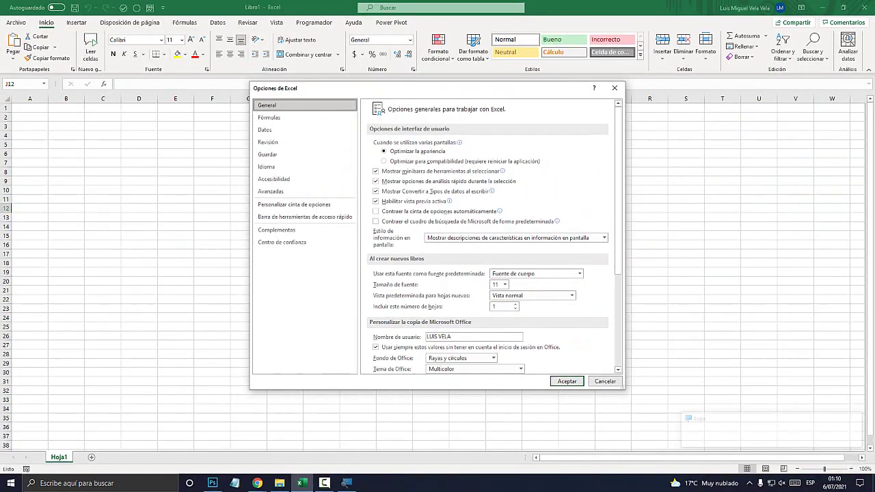
{"action": "left_click_drag", "start_coordinate": [412, 93], "coordinate": [403, 67]}
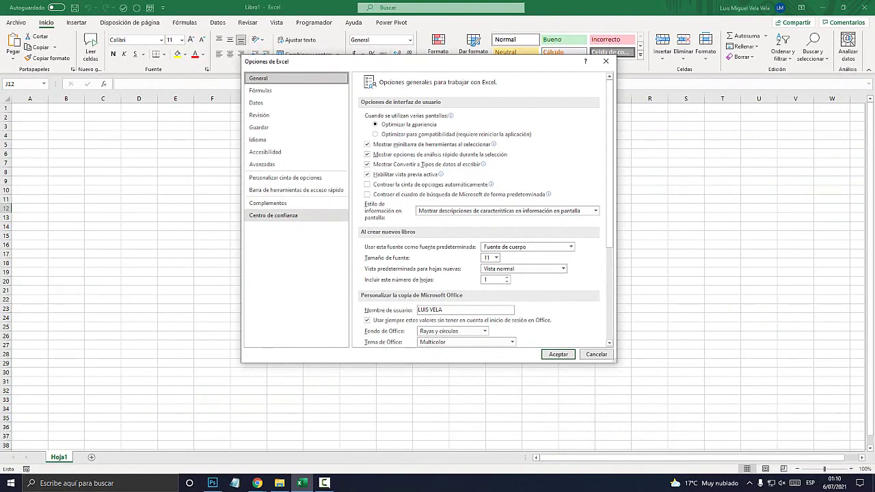
{"action": "key", "text": "super+plus"}
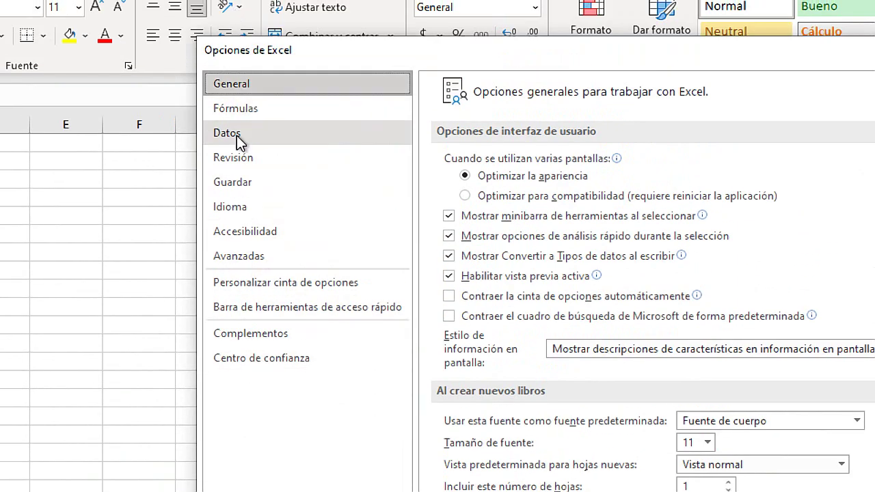
{"action": "left_click", "coordinate": [290, 364]}
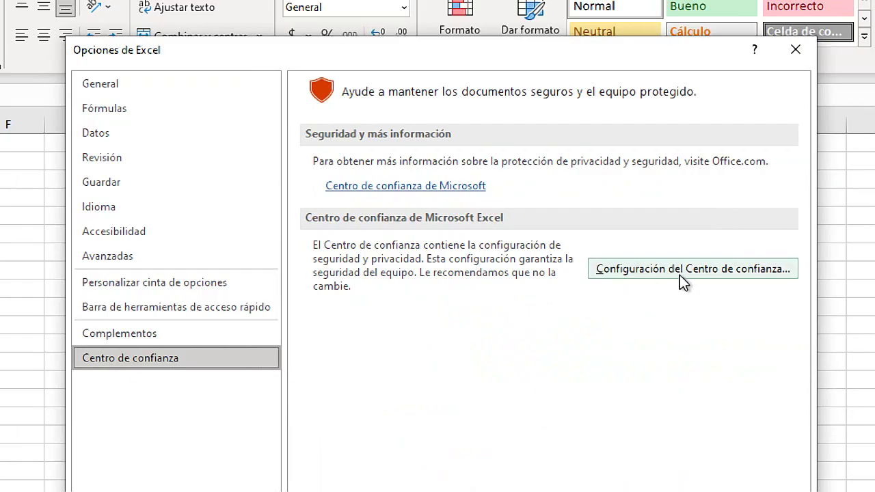
- Open 'Configuración del Centro de confianza' at the Configuración de macros page
{"action": "left_click", "coordinate": [718, 270]}
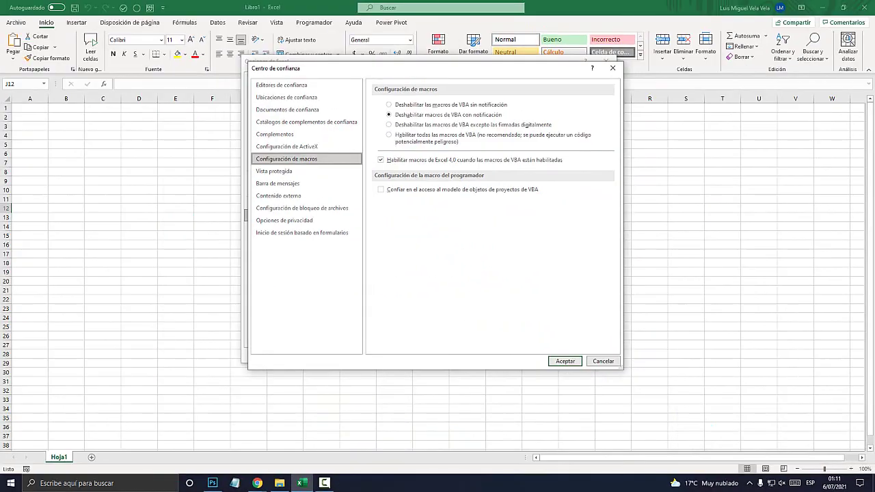
{"action": "mouse_move", "coordinate": [409, 69]}
{"action": "left_mouse_down"}
{"action": "mouse_move", "coordinate": [433, 98]}
{"action": "mouse_move", "coordinate": [417, 73]}
{"action": "left_mouse_up"}
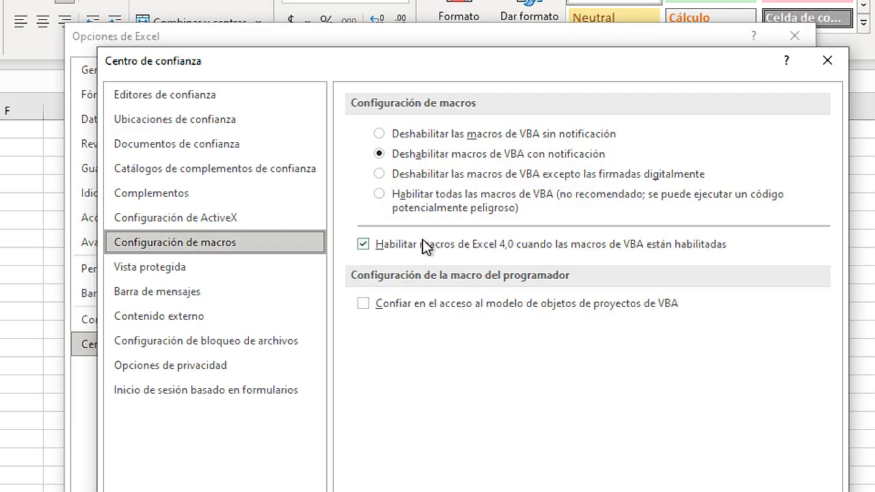
- Choose 'Habilitar todas las macros de VBA' and accept both the Trust Center and Options dialogs
{"action": "left_click", "coordinate": [380, 194]}
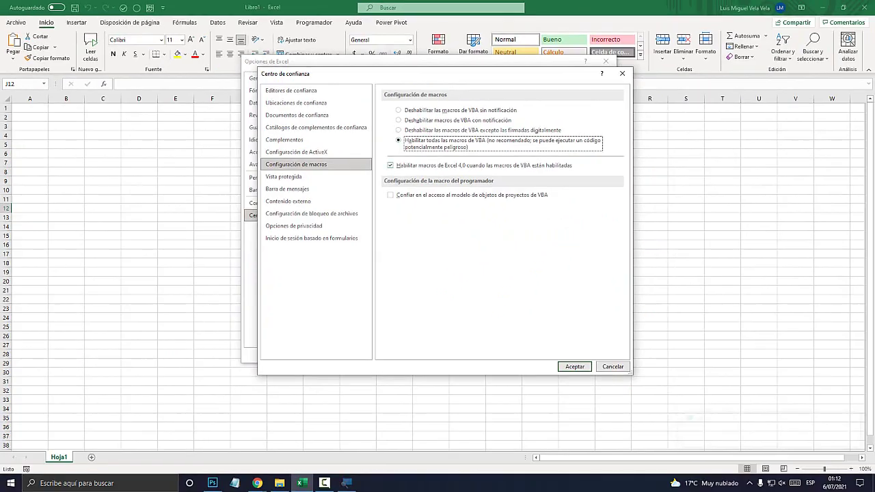
{"action": "left_click", "coordinate": [575, 367]}
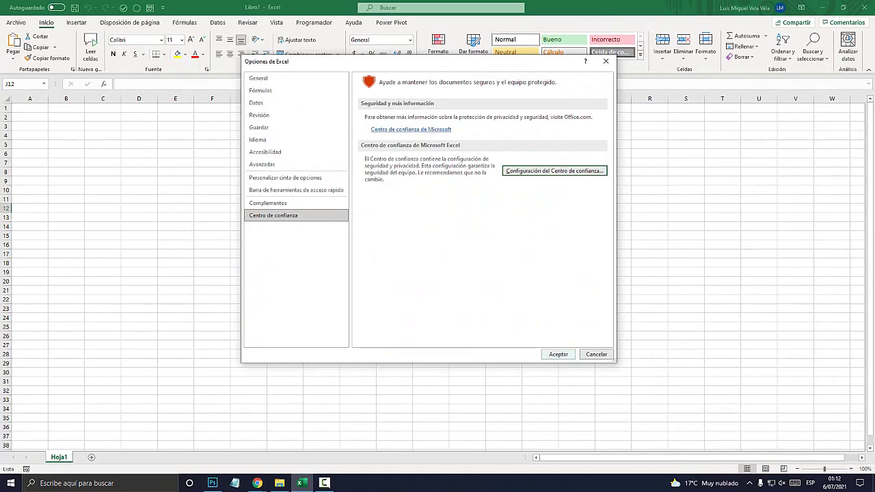
{"action": "left_click", "coordinate": [553, 349]}
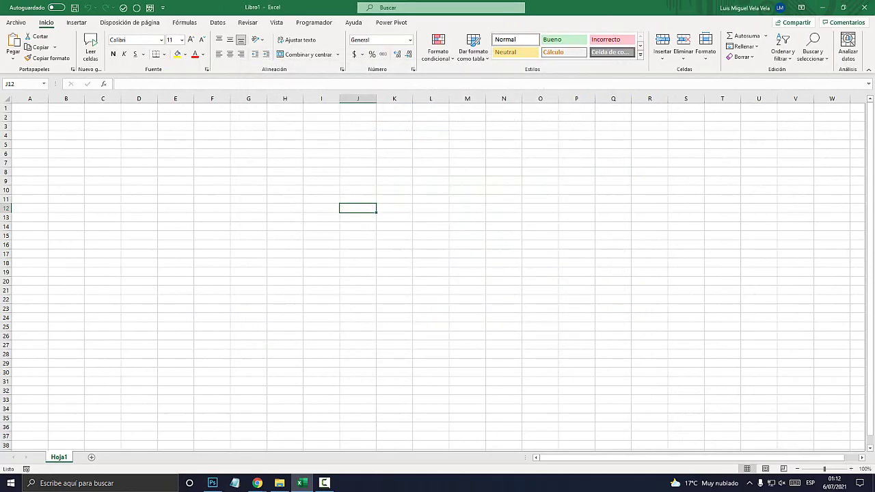